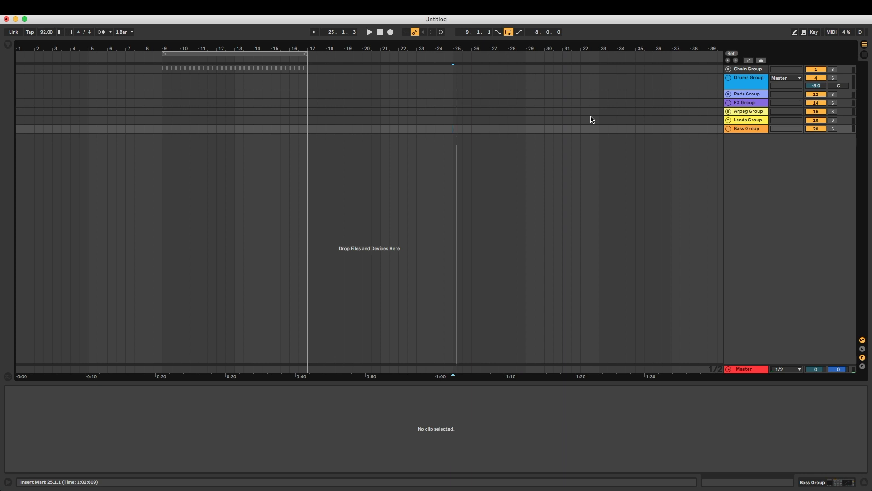
- Unfold the Leads Group and insert a second MIDI track inside it
{"action": "left_click", "coordinate": [740, 148]}
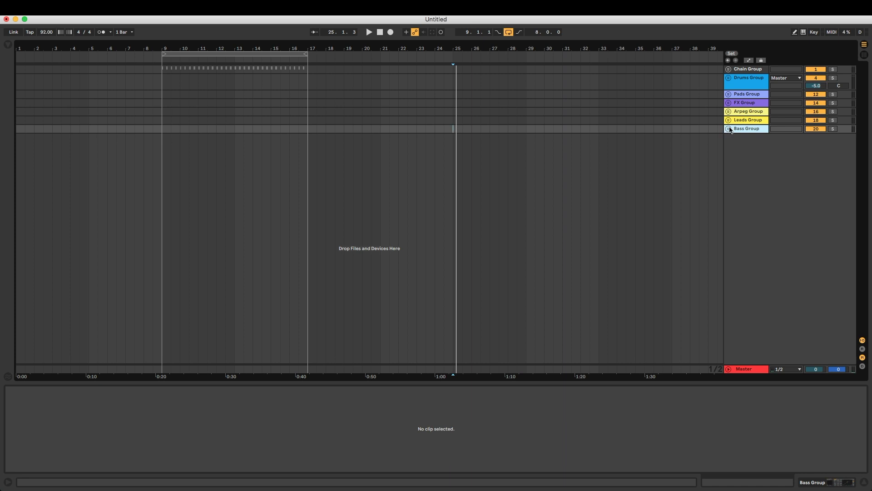
{"action": "left_click", "coordinate": [729, 121]}
{"action": "left_click", "coordinate": [735, 153]}
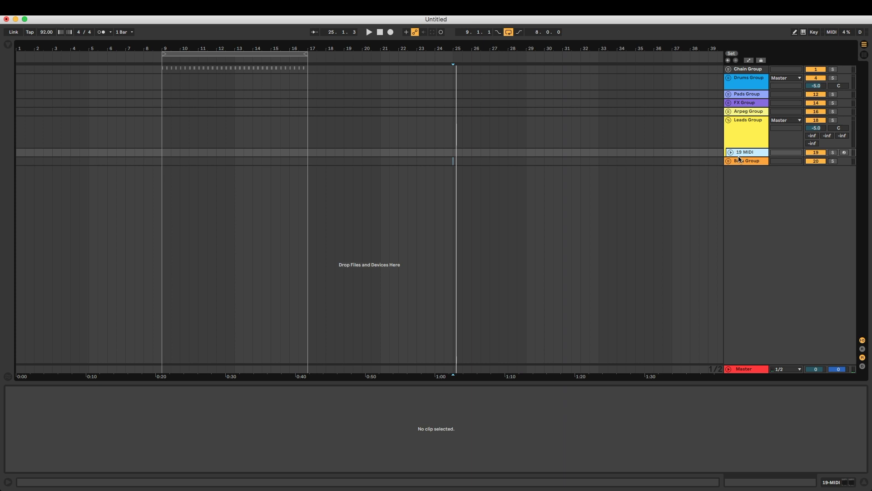
{"action": "key", "text": "super+shift+t"}
- Unfold the two MIDI tracks in the Leads Group and rename them Arp and Midi Bounce
{"action": "left_click", "coordinate": [745, 155]}
{"action": "left_click", "coordinate": [731, 152]}
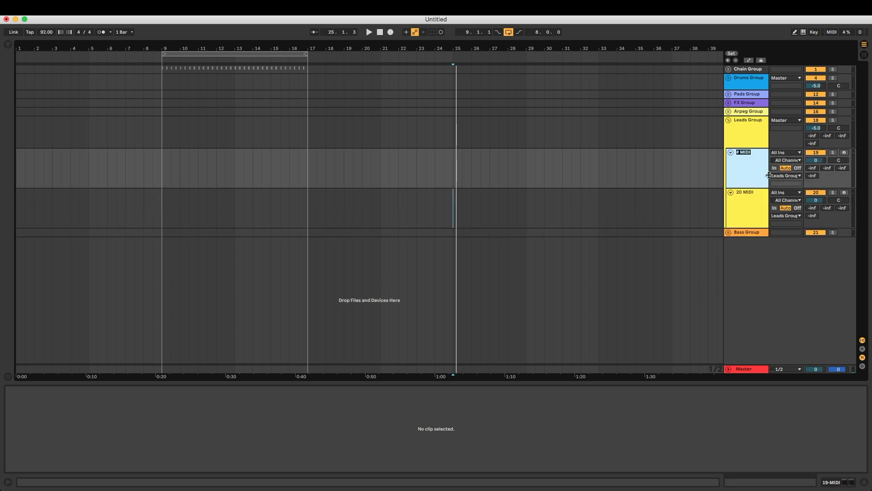
{"action": "key", "text": "Return"}
{"action": "key", "text": "Down"}
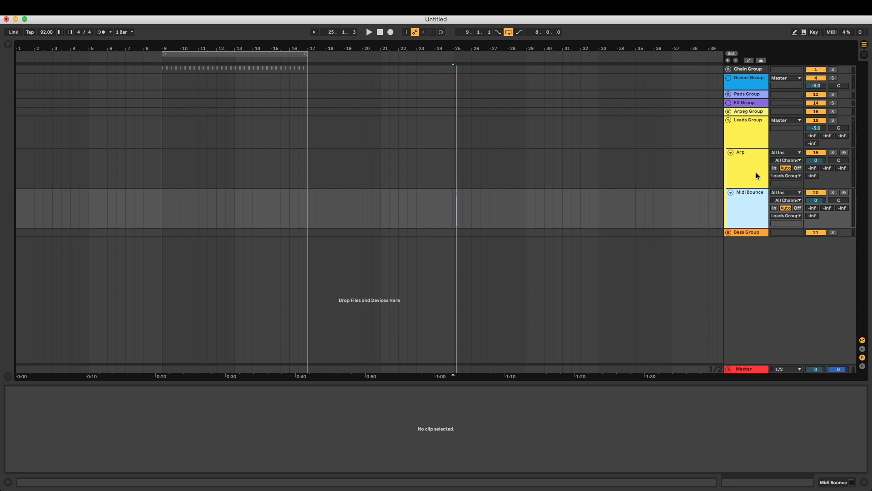
- Create an empty four-bar MIDI clip on the Arp track at bar 9 and extend its loop to bar 17
{"action": "left_click", "coordinate": [756, 175]}
{"action": "left_click_drag", "start_coordinate": [163, 180], "coordinate": [236, 172]}
{"action": "key", "text": "super+shift+m"}
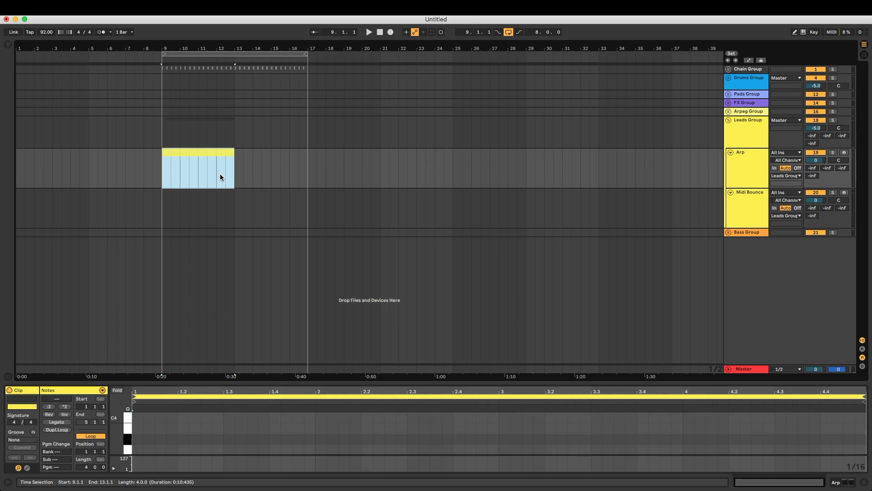
{"action": "left_click_drag", "start_coordinate": [231, 155], "coordinate": [307, 155]}
- Draw a one-bar A3 note at the clip's start and duplicate it into bar 2 as F3
{"action": "left_click_drag", "start_coordinate": [290, 382], "coordinate": [255, 250]}
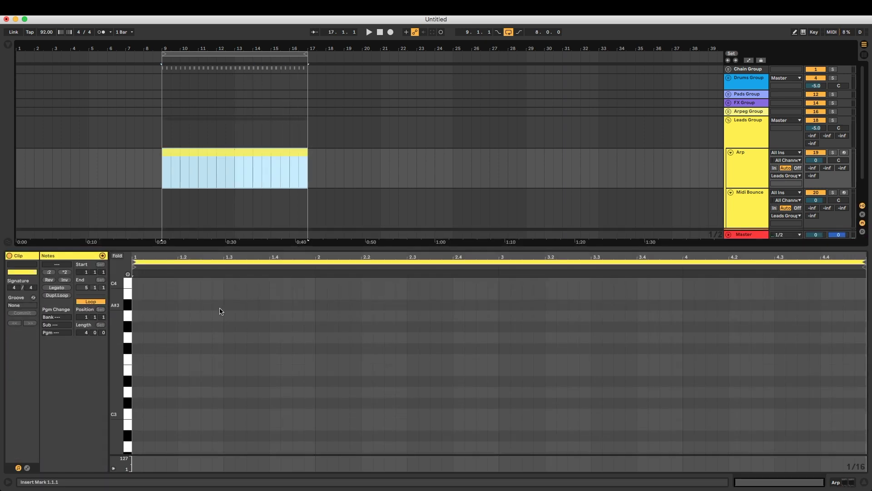
{"action": "double_click", "coordinate": [138, 318]}
{"action": "left_click_drag", "start_coordinate": [142, 315], "coordinate": [316, 316]}
{"action": "key", "text": "ctrl+d"}
{"action": "key", "text": "Down"}
{"action": "key", "text": "Down"}
{"action": "key", "text": "Down"}
- Duplicate the F3 note into bar 3 as G3, and duplicate that into bar 4 as D3
{"action": "key", "text": "Down"}
{"action": "key", "text": "ctrl+d"}
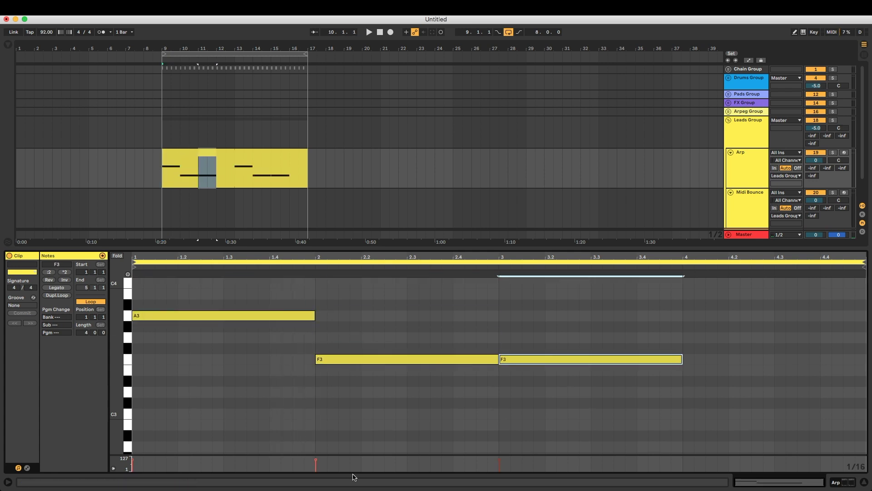
{"action": "key", "text": "Up"}
{"action": "key", "text": "Up"}
{"action": "key", "text": "ctrl+d"}
{"action": "key", "text": "Down"}
{"action": "key", "text": "Down"}
{"action": "key", "text": "Down"}
{"action": "key", "text": "Down"}
{"action": "key", "text": "Down"}
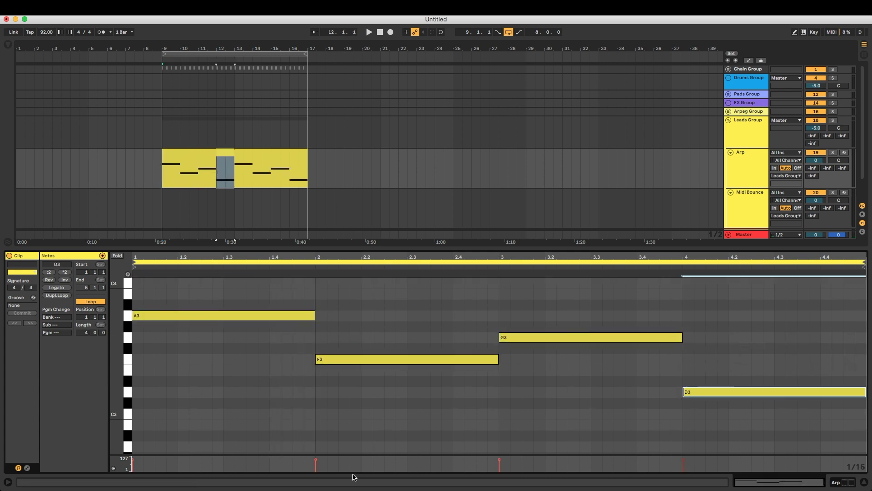
- Shrink the clip editor and load the Cthulhu plug-in from the Synths collection onto the Arp track
{"action": "left_click", "coordinate": [248, 154]}
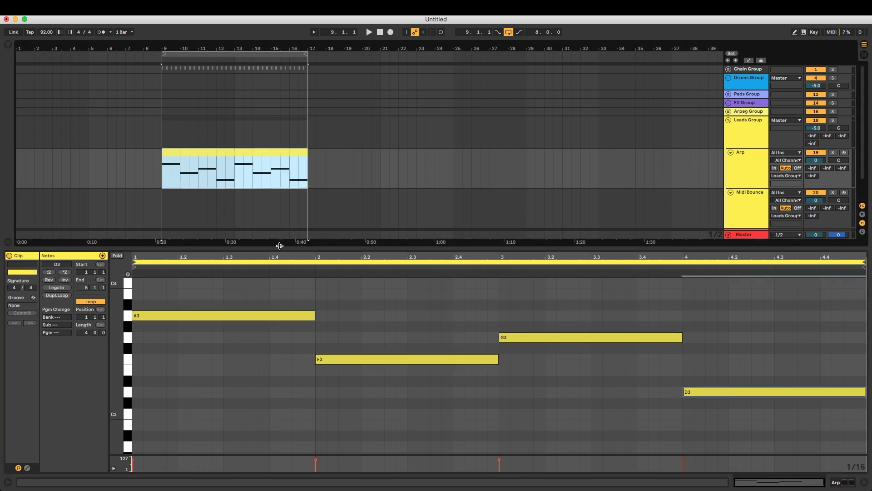
{"action": "left_click_drag", "start_coordinate": [280, 246], "coordinate": [269, 439]}
{"action": "left_click", "coordinate": [8, 45]}
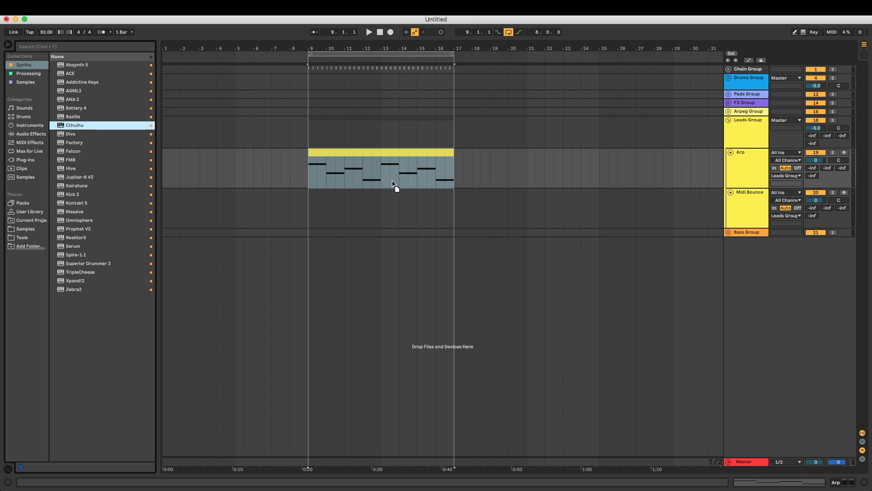
{"action": "left_click_drag", "start_coordinate": [393, 184], "coordinate": [391, 183]}
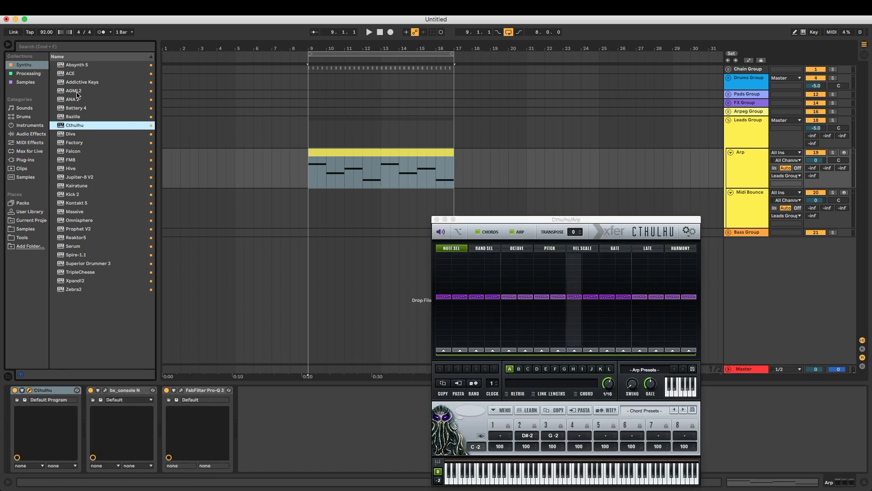
- Look through the MIDI Effects category in the browser and hide the browser again
{"action": "left_click", "coordinate": [30, 134]}
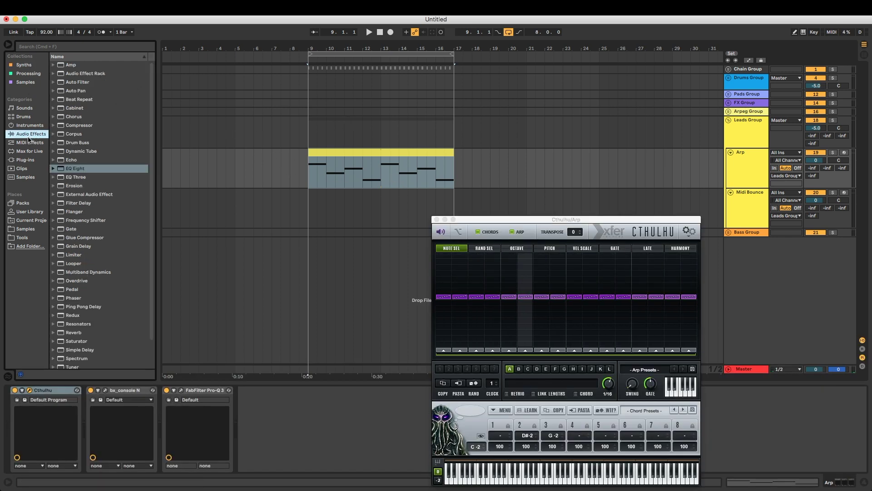
{"action": "left_click", "coordinate": [29, 142]}
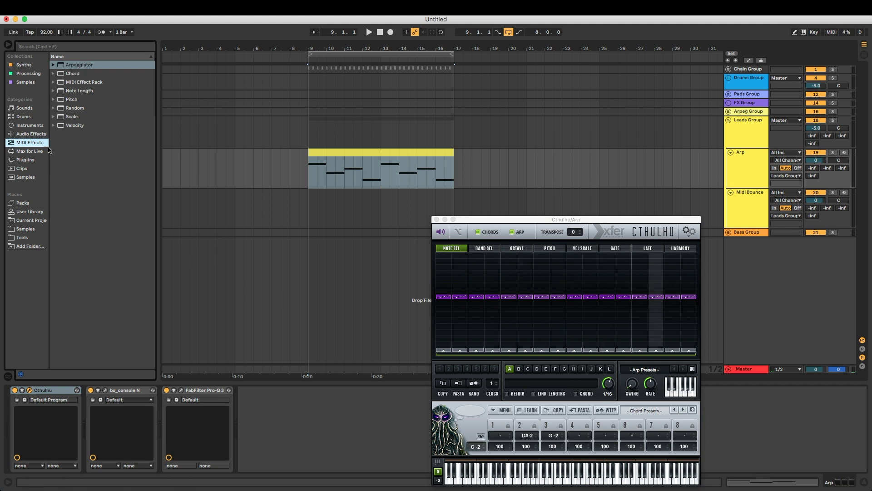
{"action": "left_click", "coordinate": [8, 44]}
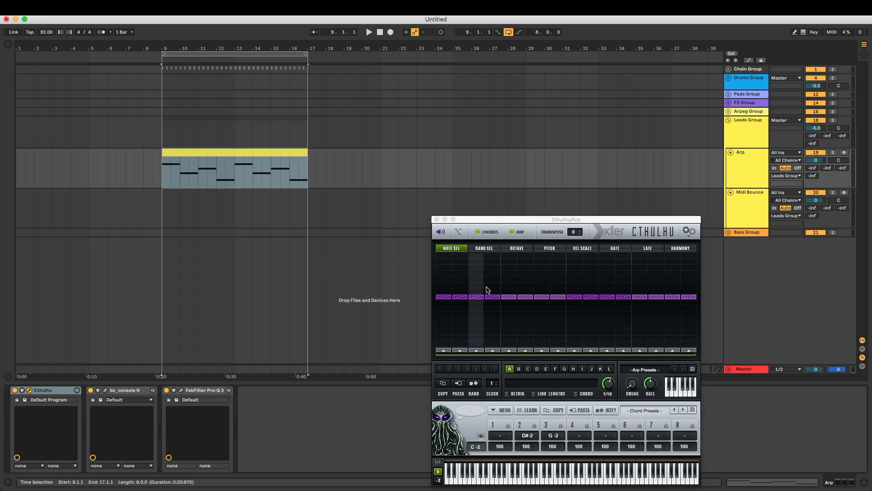
- Set steps 1 to 9 of Cthulhu's note selection pattern to varied rows in the lower half of the grid
{"action": "left_click", "coordinate": [444, 332]}
{"action": "left_click", "coordinate": [459, 325]}
{"action": "left_click", "coordinate": [474, 331]}
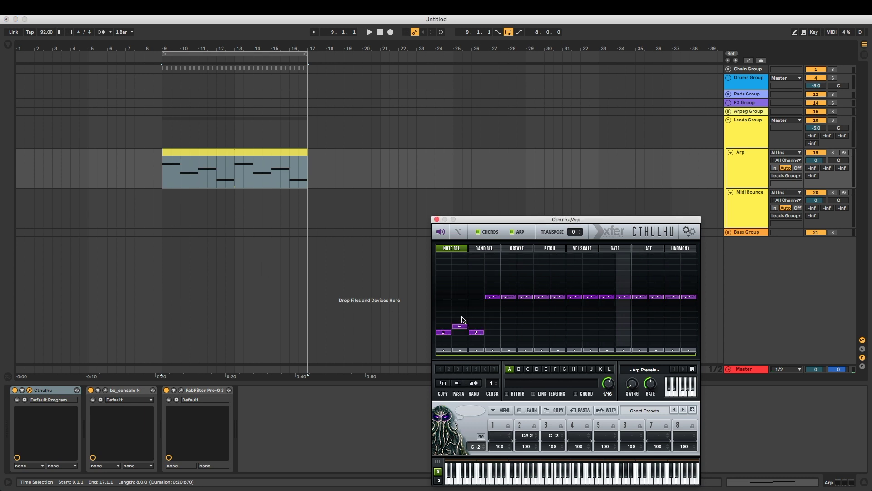
{"action": "left_click", "coordinate": [460, 314]}
{"action": "left_click", "coordinate": [493, 320]}
{"action": "left_click", "coordinate": [509, 314]}
{"action": "left_click", "coordinate": [525, 338]}
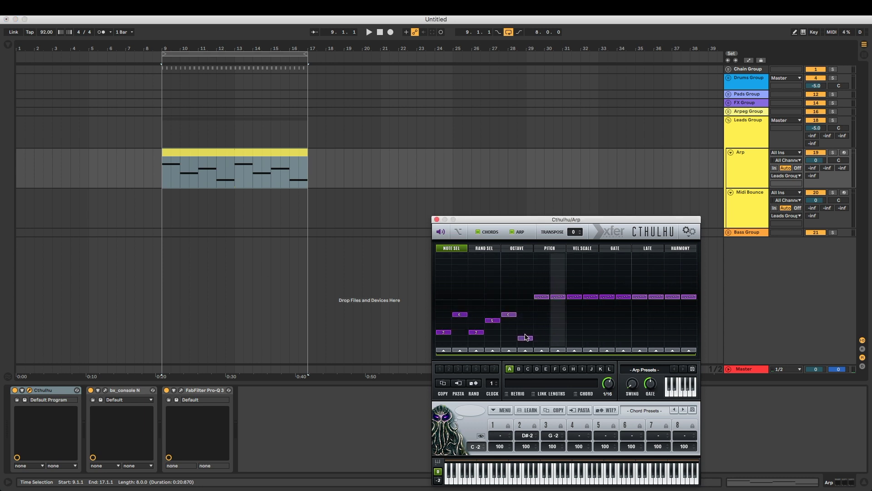
{"action": "left_click", "coordinate": [542, 326]}
{"action": "left_click", "coordinate": [558, 332]}
{"action": "left_click", "coordinate": [575, 314]}
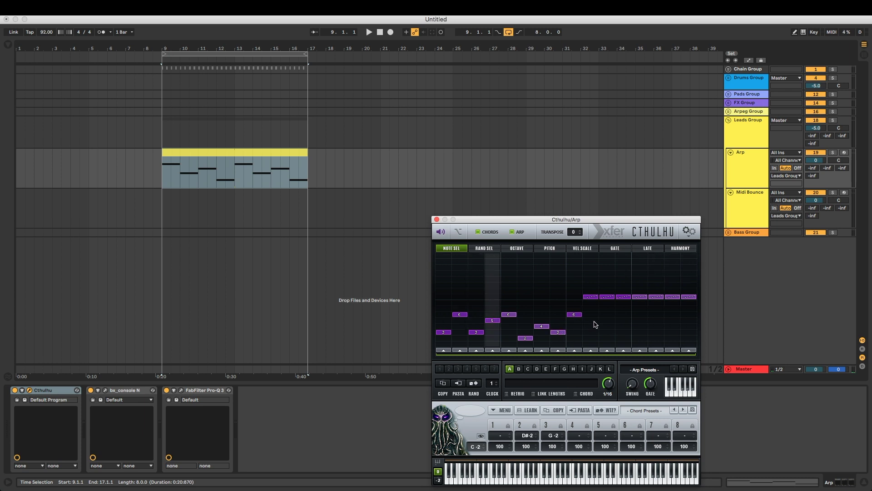
- Set steps 10 to 16 of Cthulhu's note selection pattern to varied rows in the lower half of the grid
{"action": "left_click", "coordinate": [590, 325]}
{"action": "left_click", "coordinate": [607, 320]}
{"action": "left_click", "coordinate": [623, 314]}
{"action": "left_click", "coordinate": [640, 326]}
{"action": "left_click", "coordinate": [656, 320]}
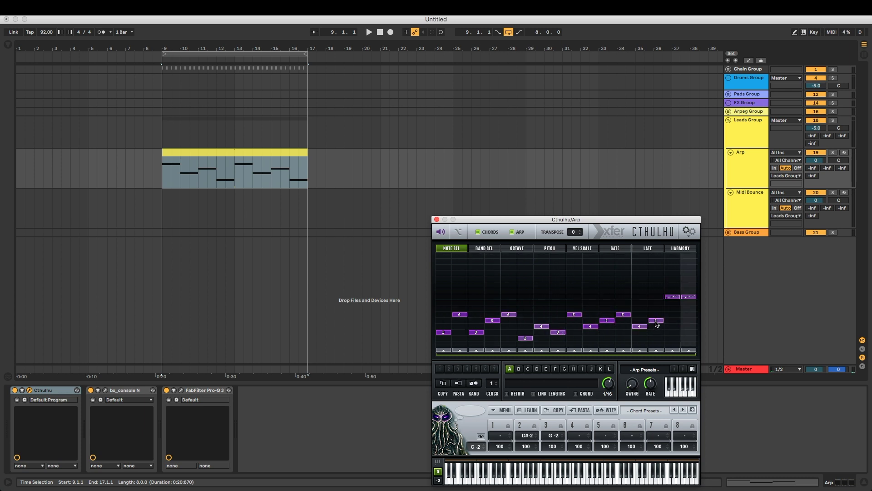
{"action": "left_click", "coordinate": [688, 332]}
{"action": "left_click", "coordinate": [673, 314]}
- Play the arpeggio, transpose all notes of the Arp clip down one octave, and move the Cthulhu window clear of the clip editor
{"action": "key", "text": "space"}
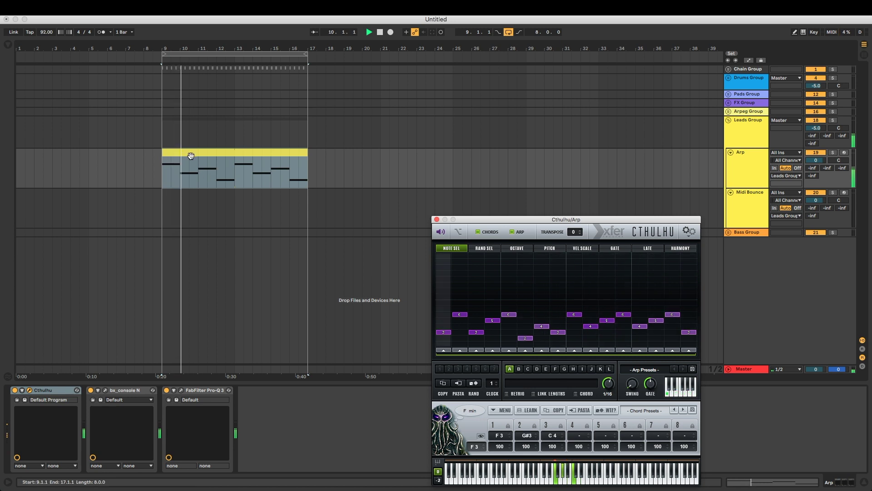
{"action": "double_click", "coordinate": [190, 156]}
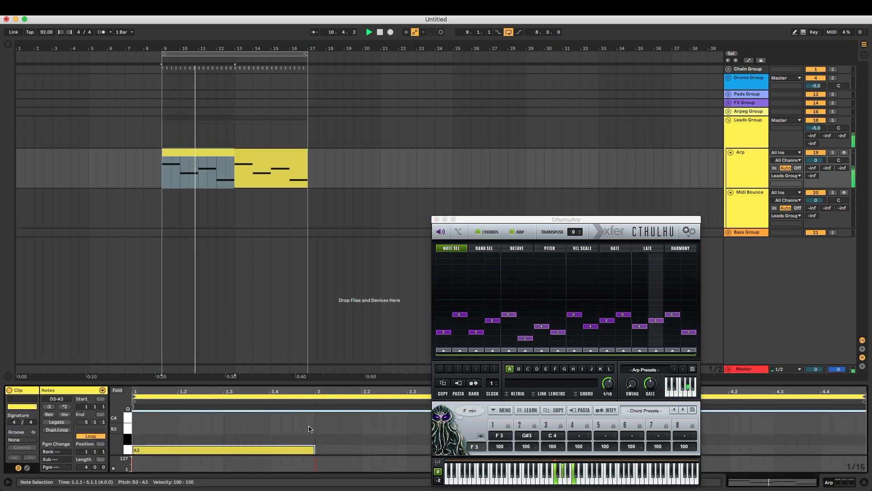
{"action": "key", "text": "shift+Down"}
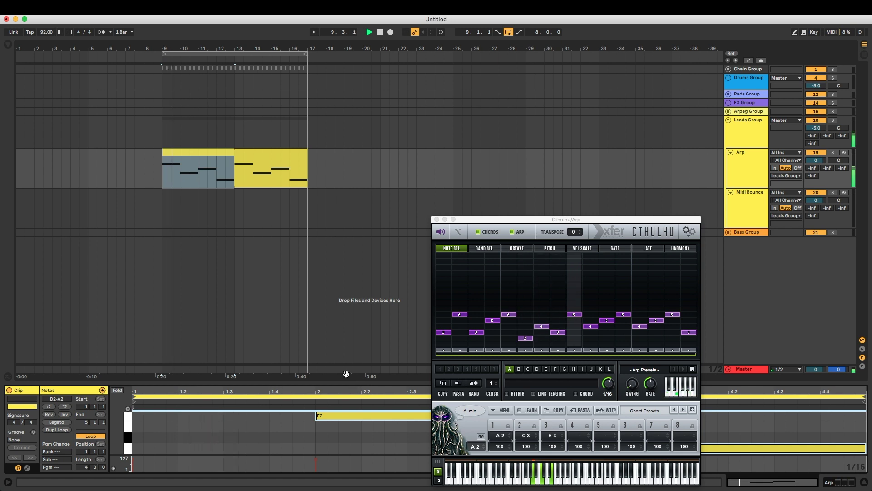
{"action": "left_click", "coordinate": [262, 154], "text": "shift"}
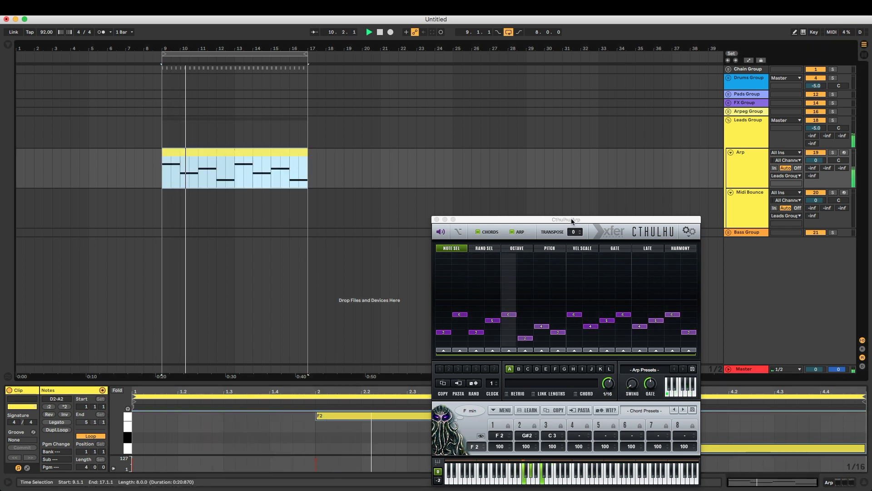
{"action": "left_click_drag", "start_coordinate": [572, 221], "coordinate": [557, 158]}
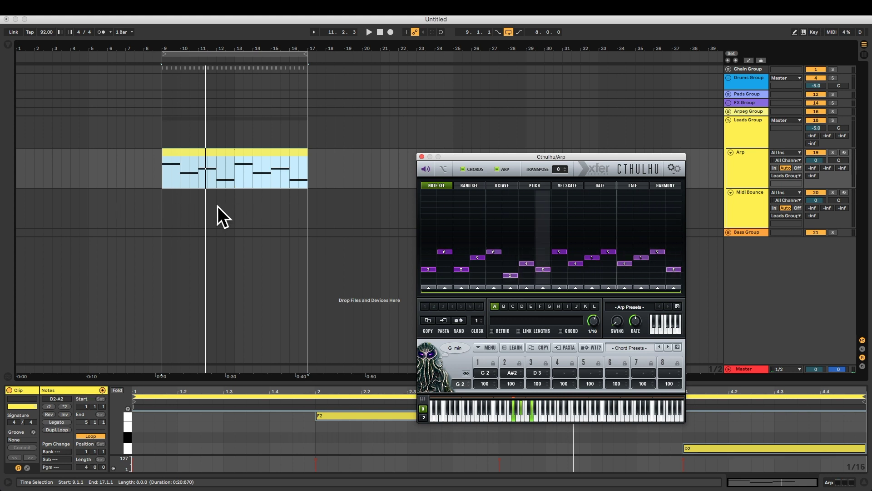
{"action": "left_click_drag", "start_coordinate": [560, 157], "coordinate": [516, 126]}
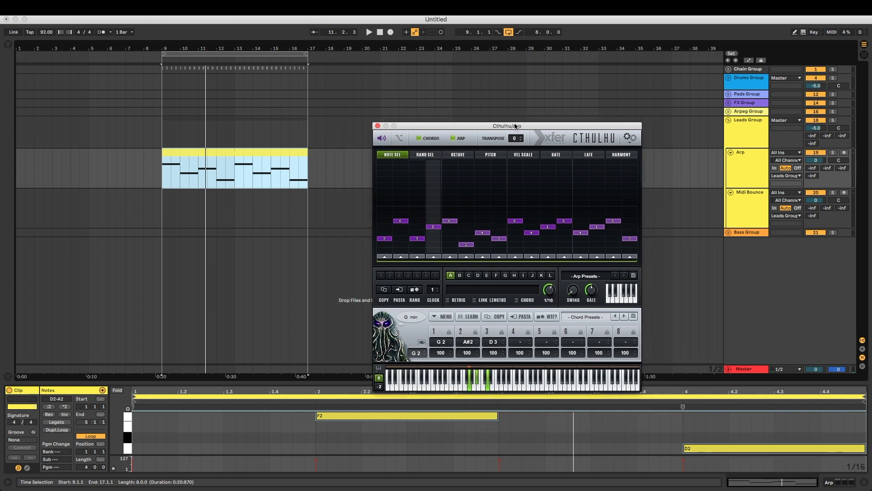
- Select bars 9 to 17 on the Midi Bounce track and close the Arp track's Cthulhu window
{"action": "left_click", "coordinate": [650, 166]}
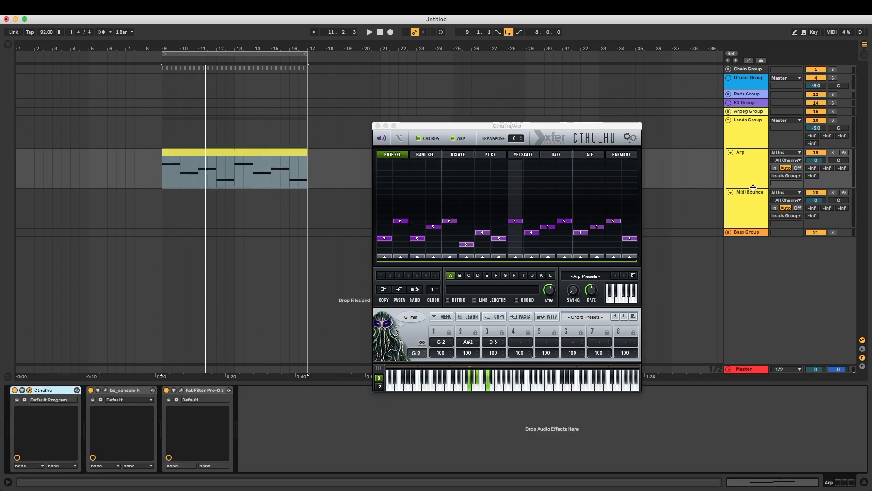
{"action": "left_click", "coordinate": [180, 214]}
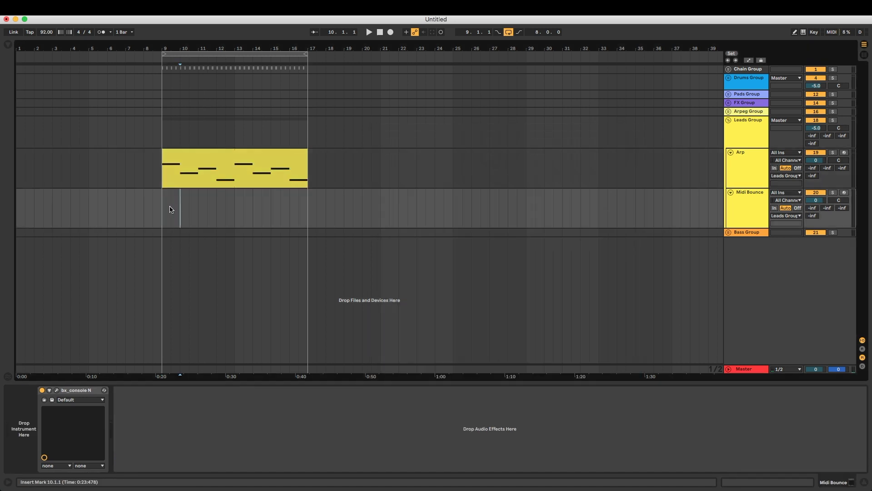
{"action": "left_click_drag", "start_coordinate": [170, 210], "coordinate": [303, 211]}
{"action": "left_click", "coordinate": [740, 171]}
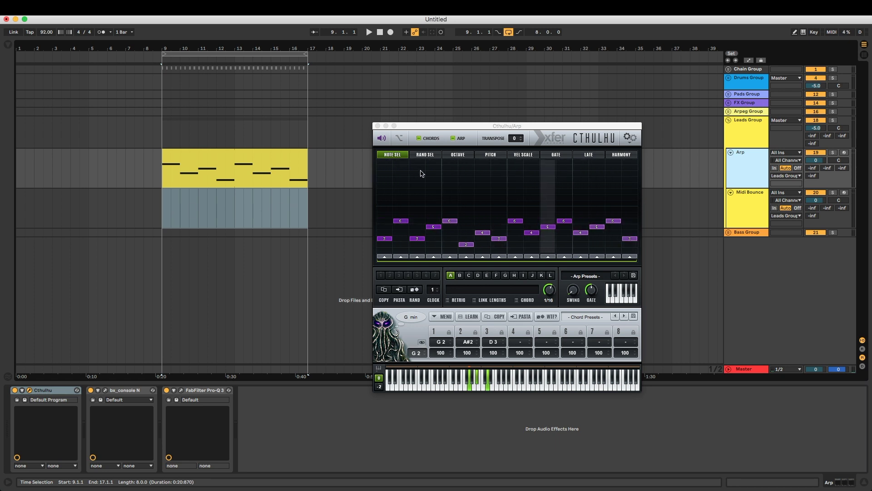
{"action": "left_click", "coordinate": [378, 126]}
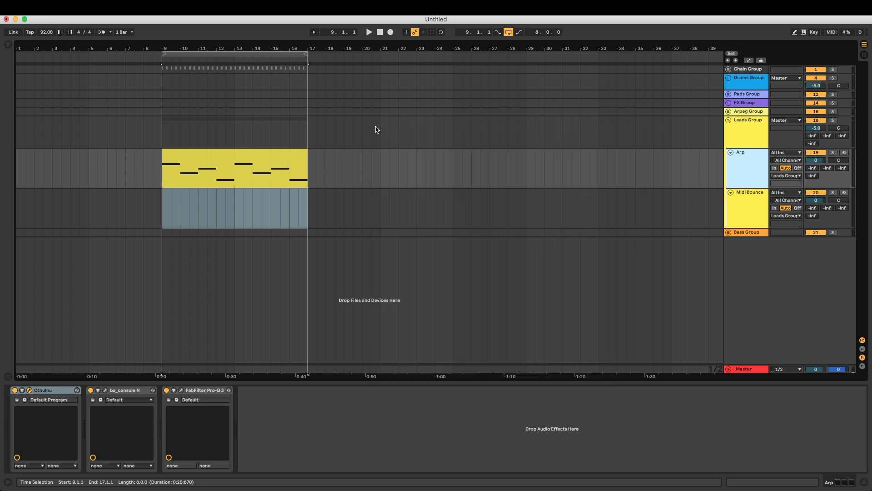
{"action": "left_click", "coordinate": [744, 195]}
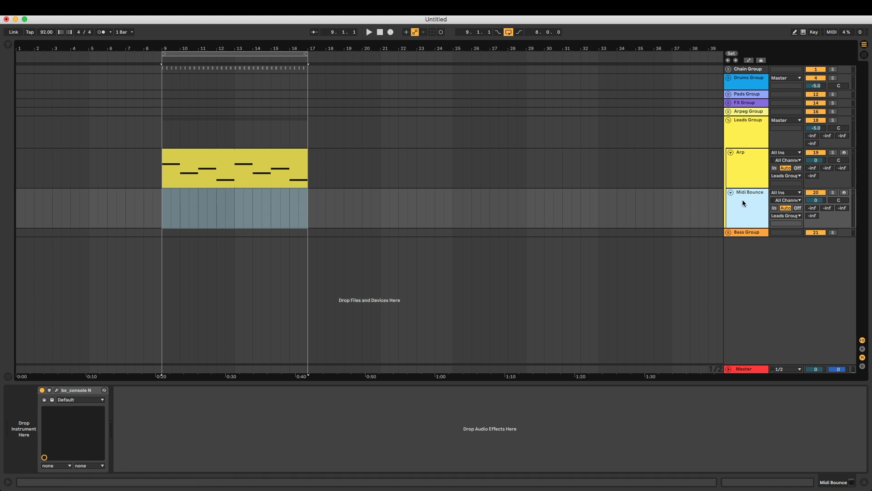
{"action": "left_click", "coordinate": [777, 193]}
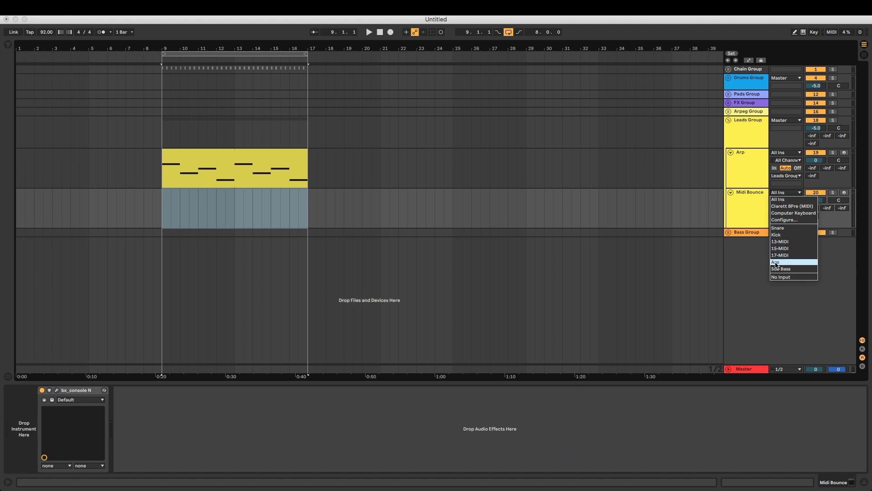
{"action": "left_click", "coordinate": [745, 215]}
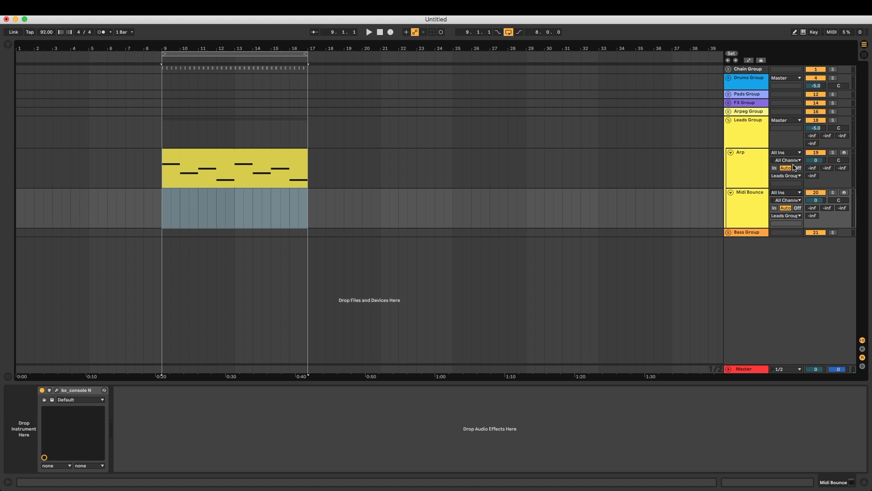
- Hide and show the tracks' In/Out section twice, leaving it shown
{"action": "left_click", "coordinate": [863, 341]}
{"action": "left_click", "coordinate": [862, 341]}
{"action": "left_click", "coordinate": [862, 341]}
{"action": "left_click", "coordinate": [863, 340]}
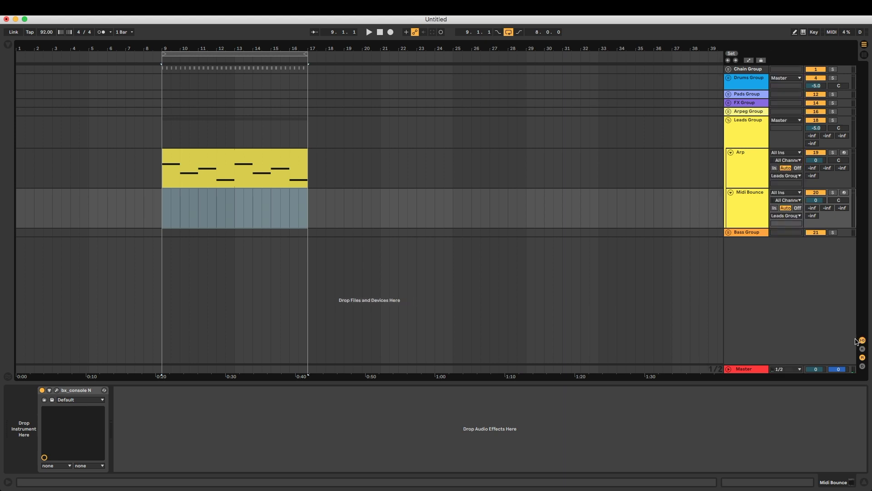
- Set the Midi Bounce track's MIDI input to the Arp track, taking the signal from Cthulhu
{"action": "left_click", "coordinate": [785, 195]}
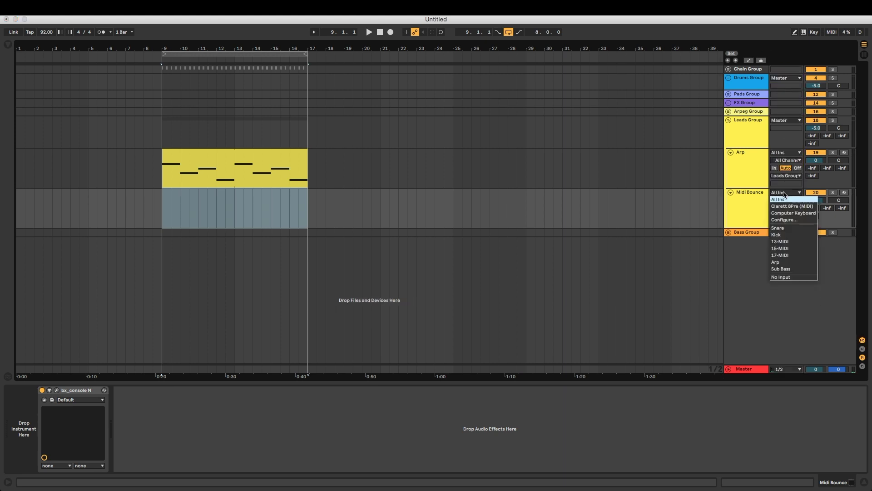
{"action": "left_click", "coordinate": [775, 263]}
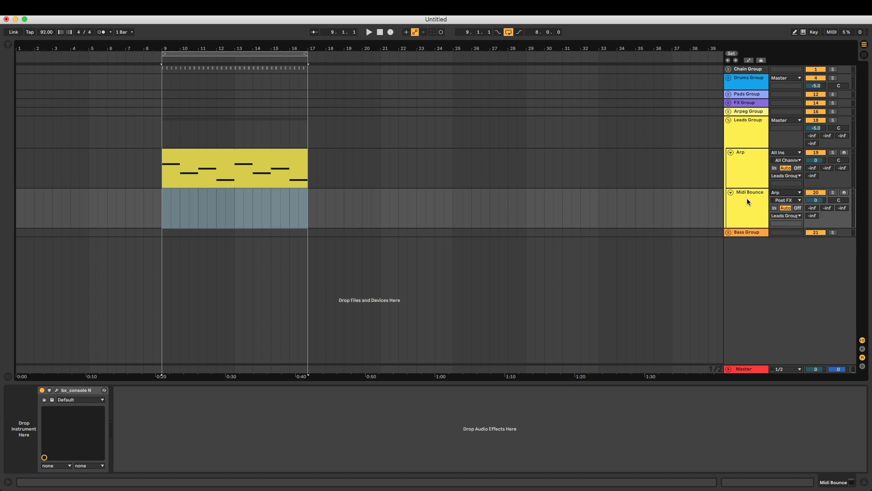
{"action": "left_click", "coordinate": [786, 200]}
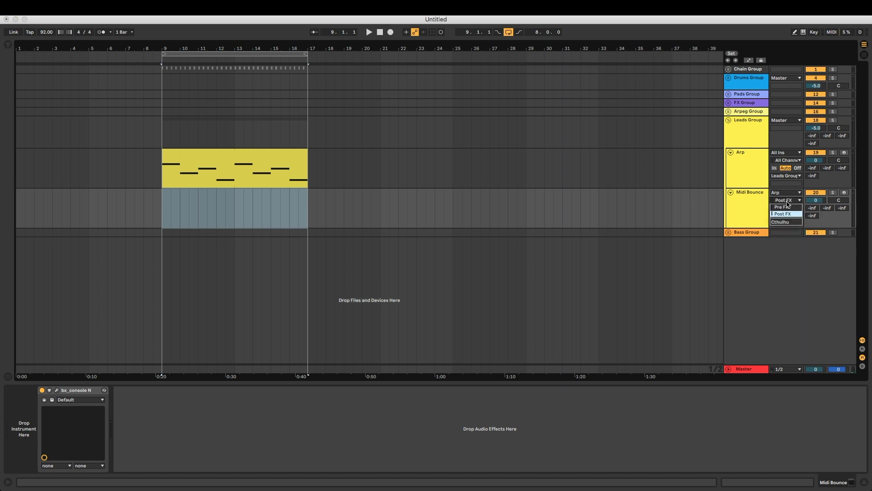
{"action": "left_click", "coordinate": [787, 202]}
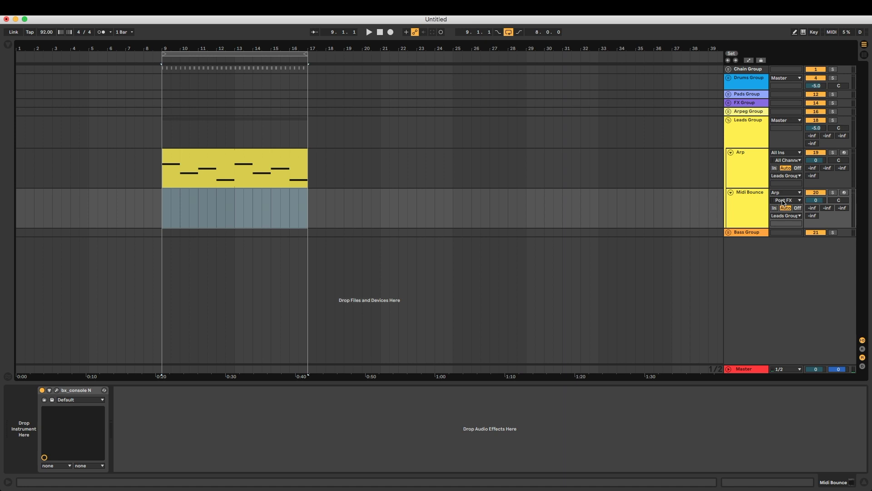
{"action": "left_click", "coordinate": [784, 203]}
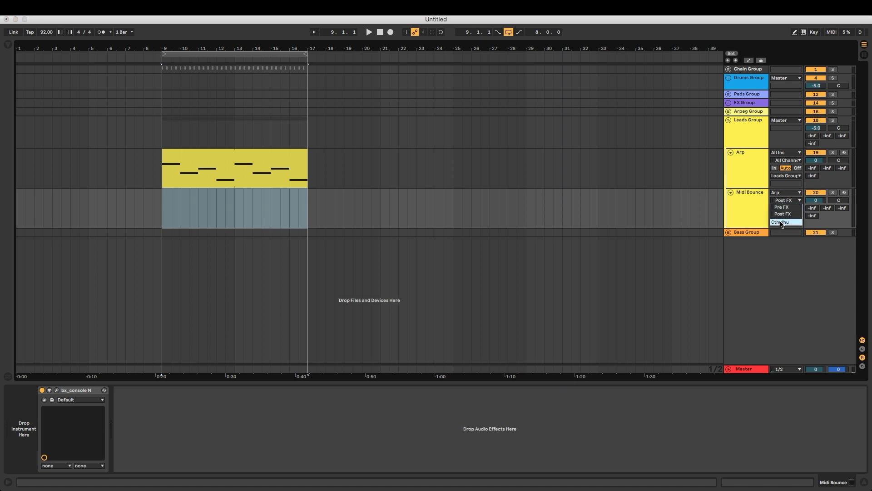
{"action": "left_click", "coordinate": [779, 222]}
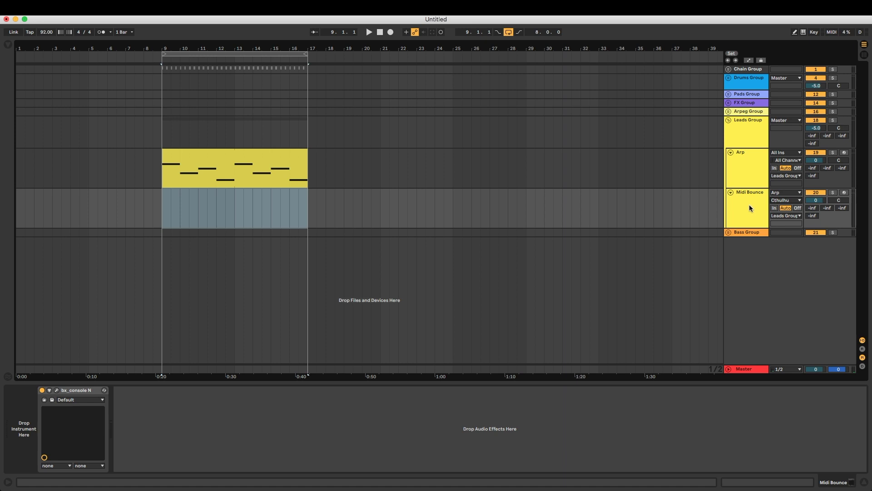
- Arm the Midi Bounce track, record Cthulhu's arpeggio output over bars 9 to 17, and stop the transport
{"action": "left_click", "coordinate": [843, 193]}
{"action": "left_click", "coordinate": [391, 32]}
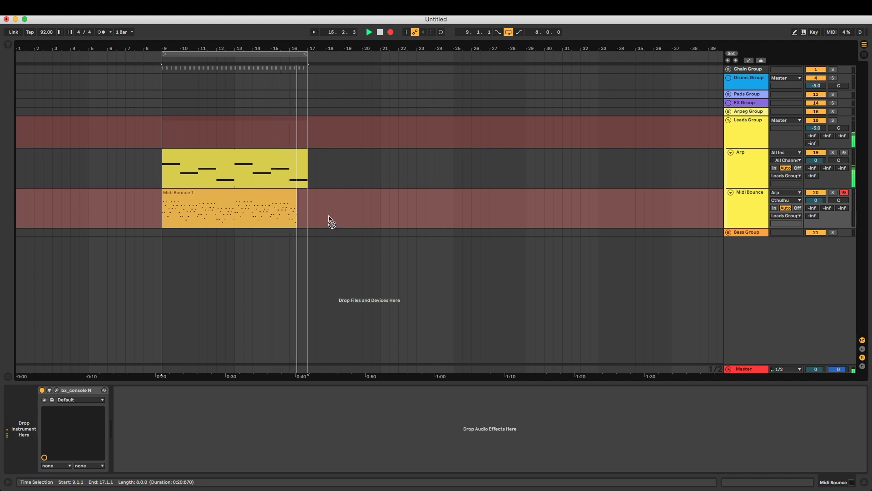
{"action": "key", "text": "space"}
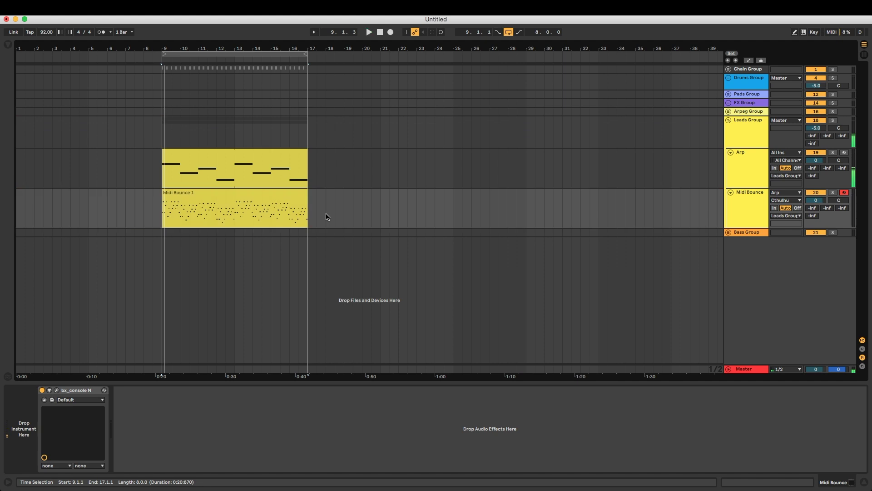
- Delete the Arp track, keeping the recorded Midi Bounce clip
{"action": "left_click", "coordinate": [271, 200]}
{"action": "left_click", "coordinate": [738, 178]}
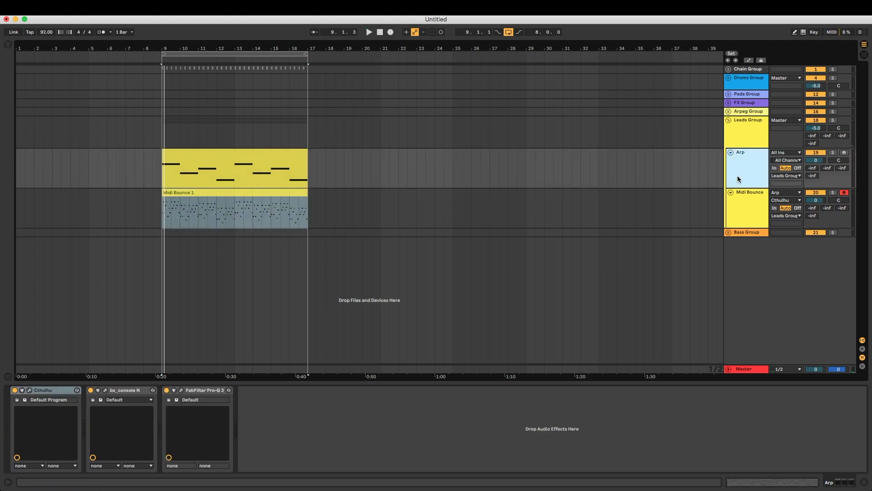
{"action": "key", "text": "Delete"}
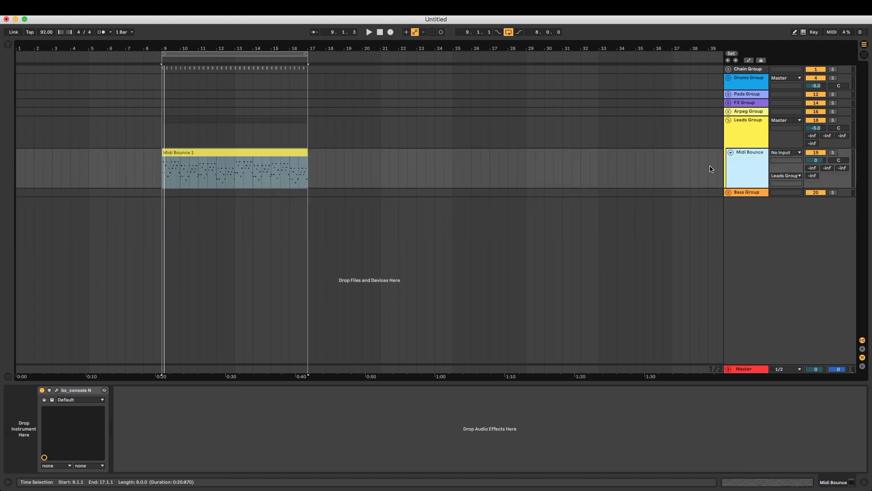
- Show the browser and load the Operator instrument onto the Midi Bounce track
{"action": "left_click", "coordinate": [8, 45]}
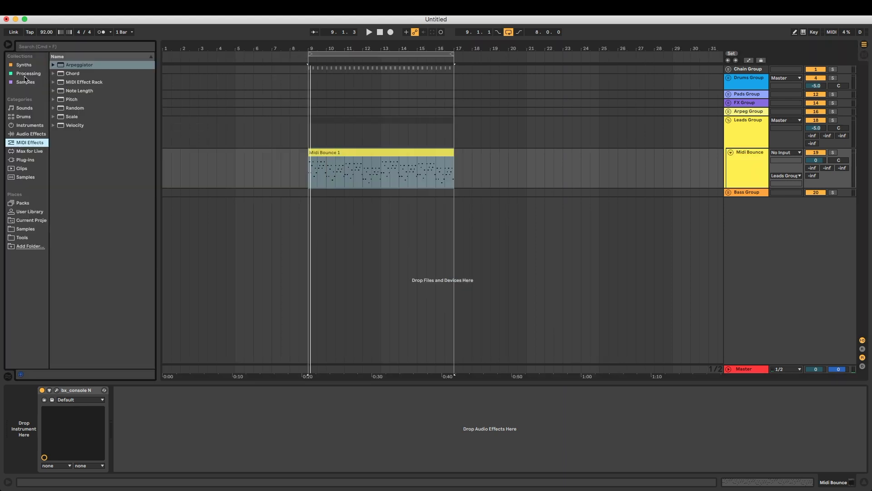
{"action": "left_click", "coordinate": [30, 126]}
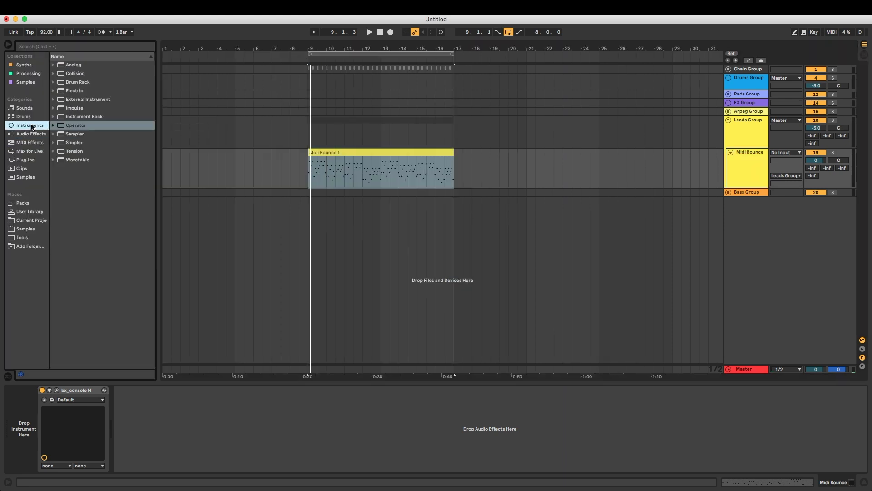
{"action": "left_click_drag", "start_coordinate": [74, 125], "coordinate": [423, 182]}
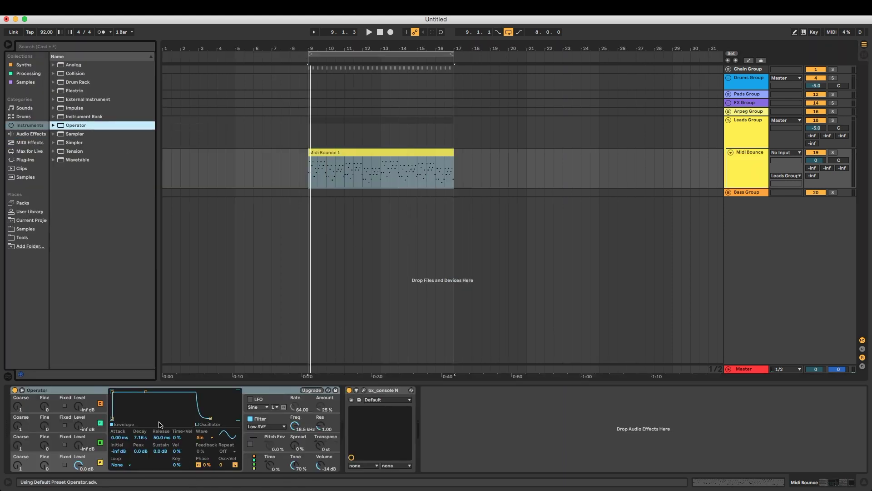
- Play the bounced clip and set Operator's oscillator A decay to 600 ms and Spread to 48%
{"action": "left_click", "coordinate": [143, 392]}
{"action": "key", "text": "space"}
{"action": "left_click_drag", "start_coordinate": [143, 418], "coordinate": [133, 418]}
{"action": "left_click_drag", "start_coordinate": [295, 445], "coordinate": [295, 425]}
- Set Operator's oscillators B, C and D to levels of -42, -22 and -24 dB with Coarse values 0.5, 3 and 5
{"action": "left_click_drag", "start_coordinate": [79, 445], "coordinate": [79, 435]}
{"action": "left_click_drag", "start_coordinate": [78, 425], "coordinate": [79, 390]}
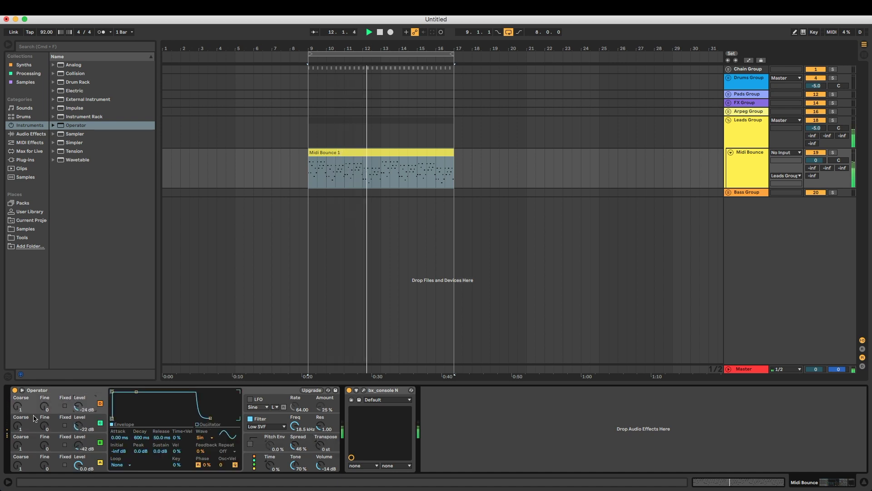
{"action": "left_click_drag", "start_coordinate": [18, 445], "coordinate": [17, 398]}
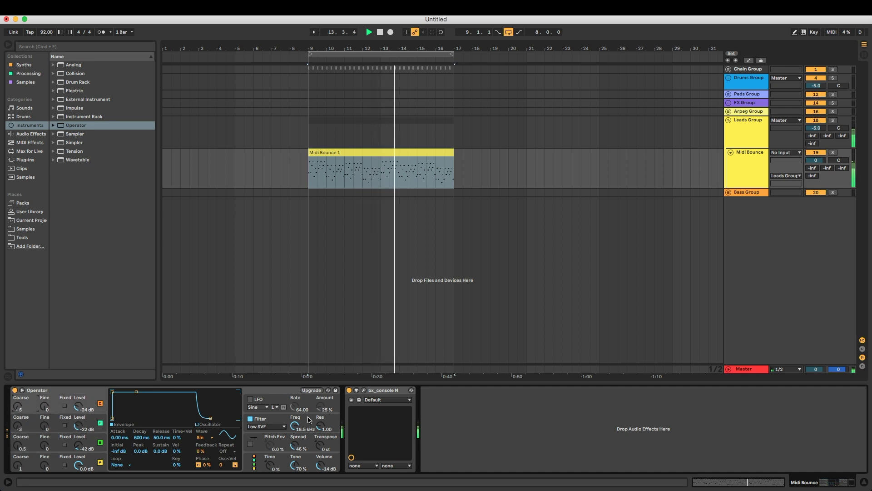
- Stop playback, open the Midi Bounce clip in an enlarged note editor, and examine its recorded arpeggio notes
{"action": "left_click", "coordinate": [402, 157]}
{"action": "double_click", "coordinate": [401, 157]}
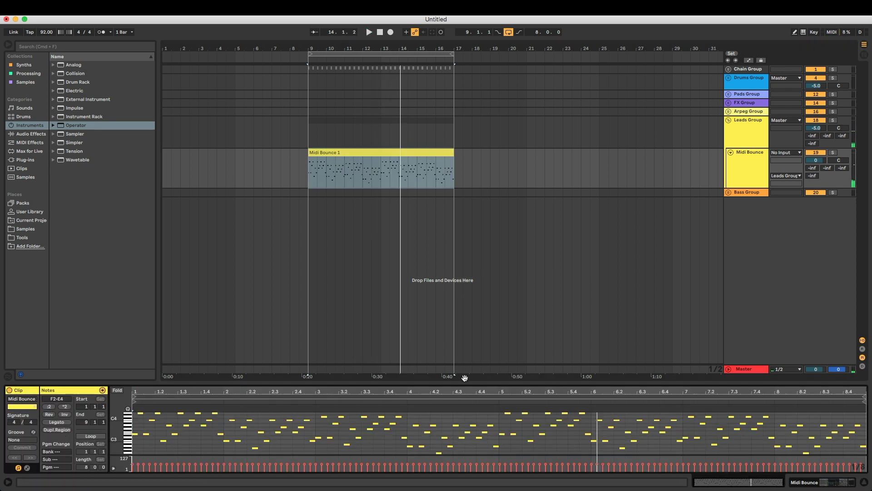
{"action": "left_click_drag", "start_coordinate": [472, 381], "coordinate": [255, 195]}
{"action": "left_click_drag", "start_coordinate": [117, 322], "coordinate": [180, 341]}
{"action": "left_click", "coordinate": [395, 150]}
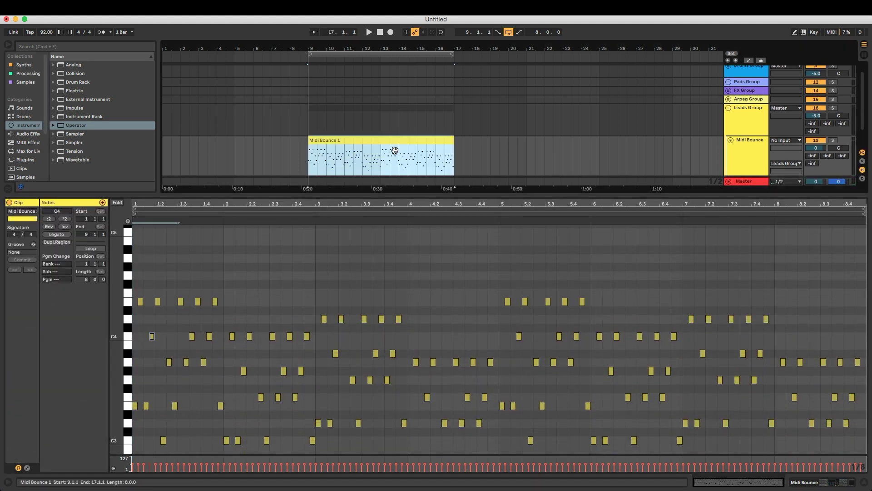
{"action": "left_click_drag", "start_coordinate": [501, 196], "coordinate": [504, 257]}
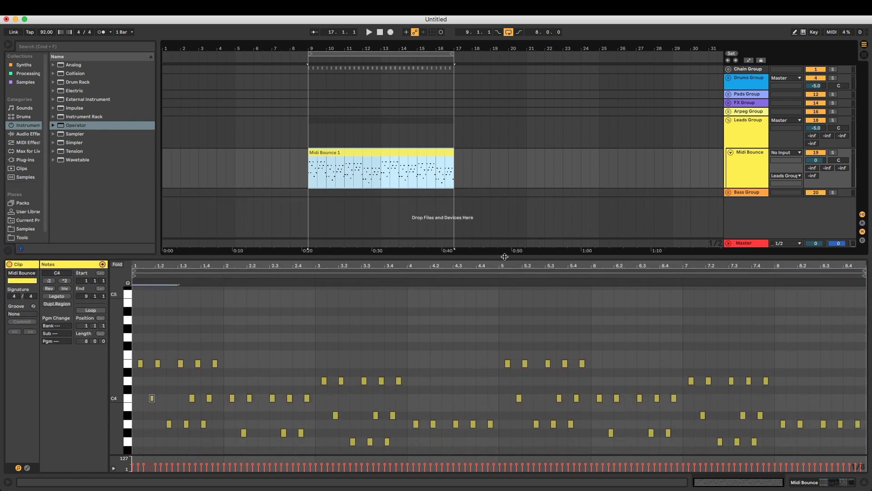
{"action": "left_click", "coordinate": [739, 157]}
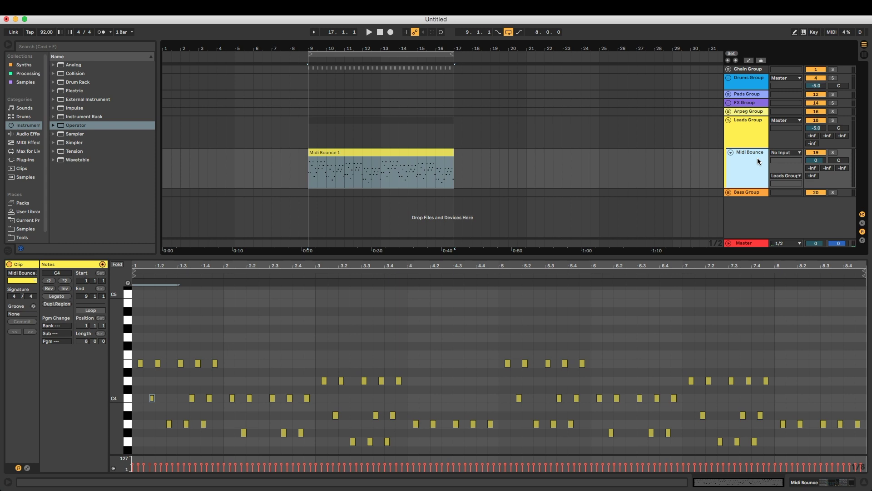
{"action": "scroll", "coordinate": [573, 350], "scroll_direction": "down", "scroll_amount": 5}
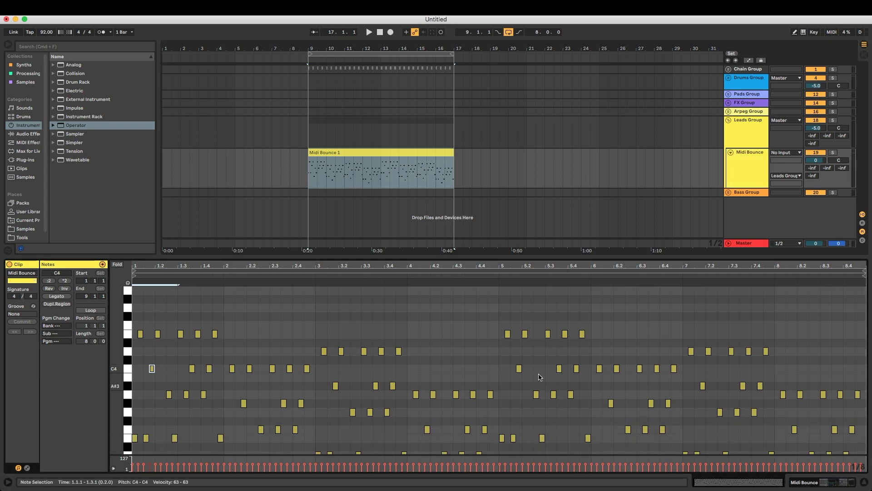